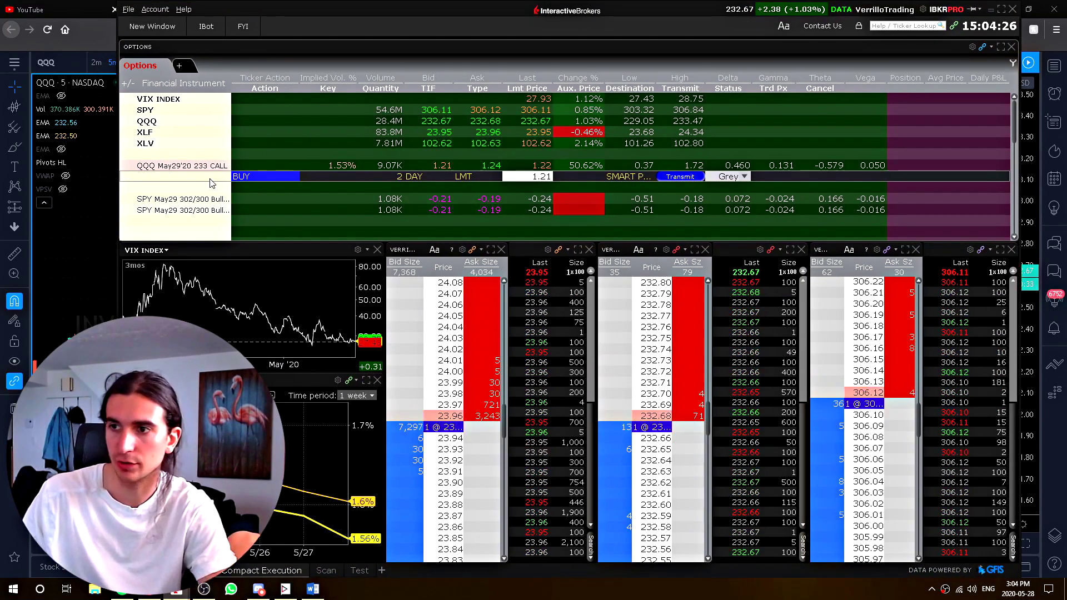
Step: Review the default SMART option routing algorithm in the global order configuration, and close the configuration
left_click(128, 9)
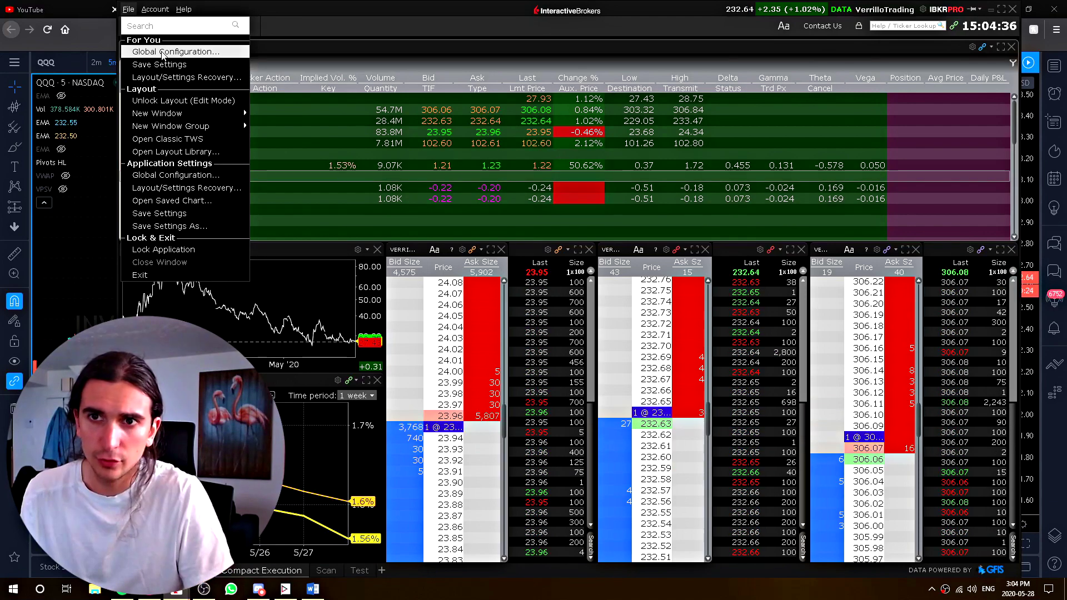
left_click(158, 50)
left_click(174, 247)
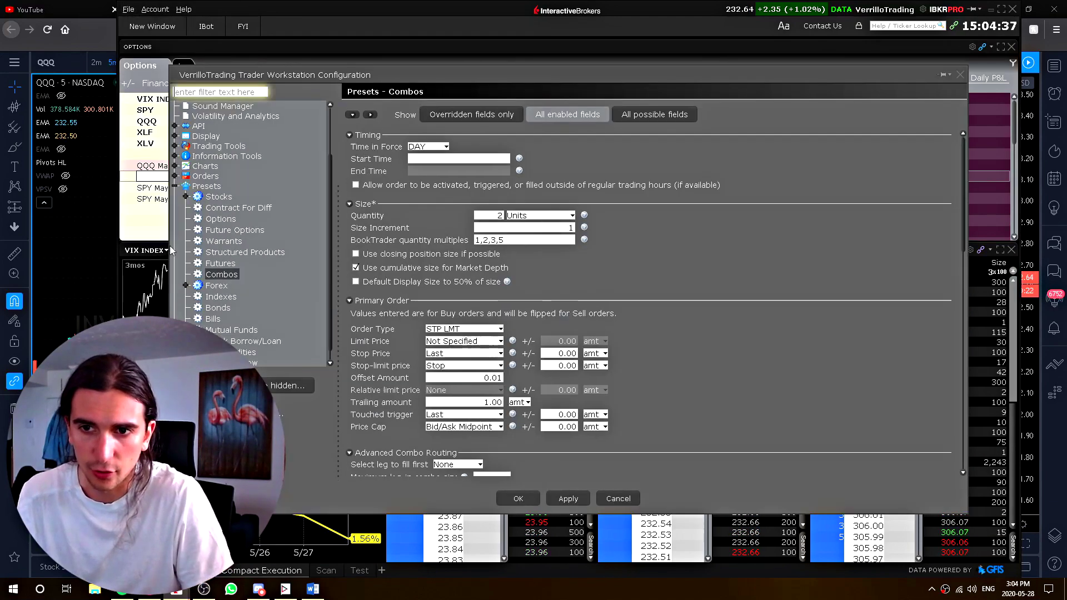
left_click(176, 186)
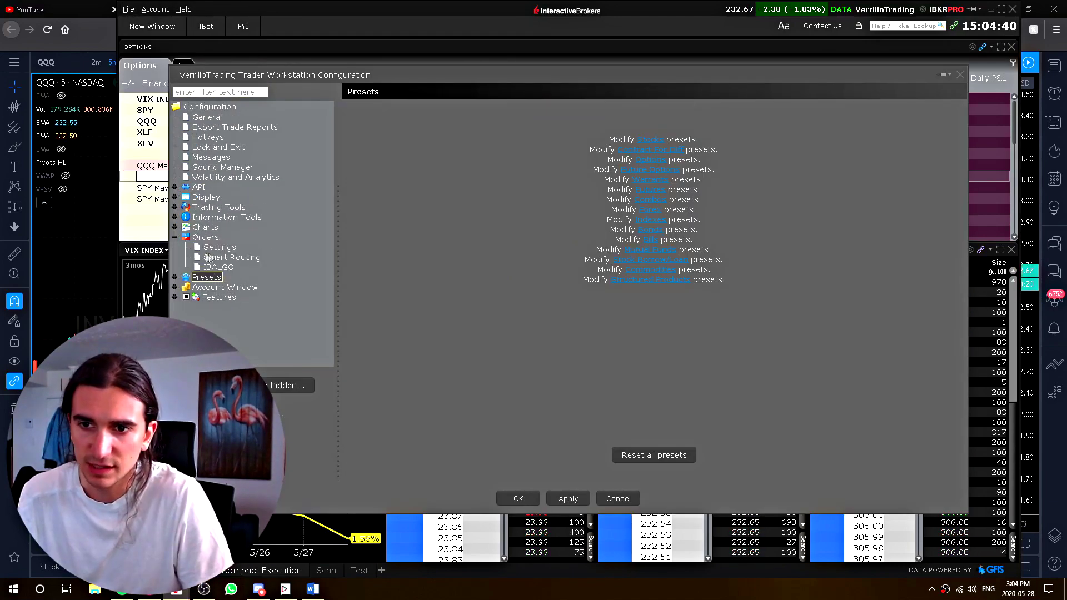
left_click(220, 248)
left_click(223, 260)
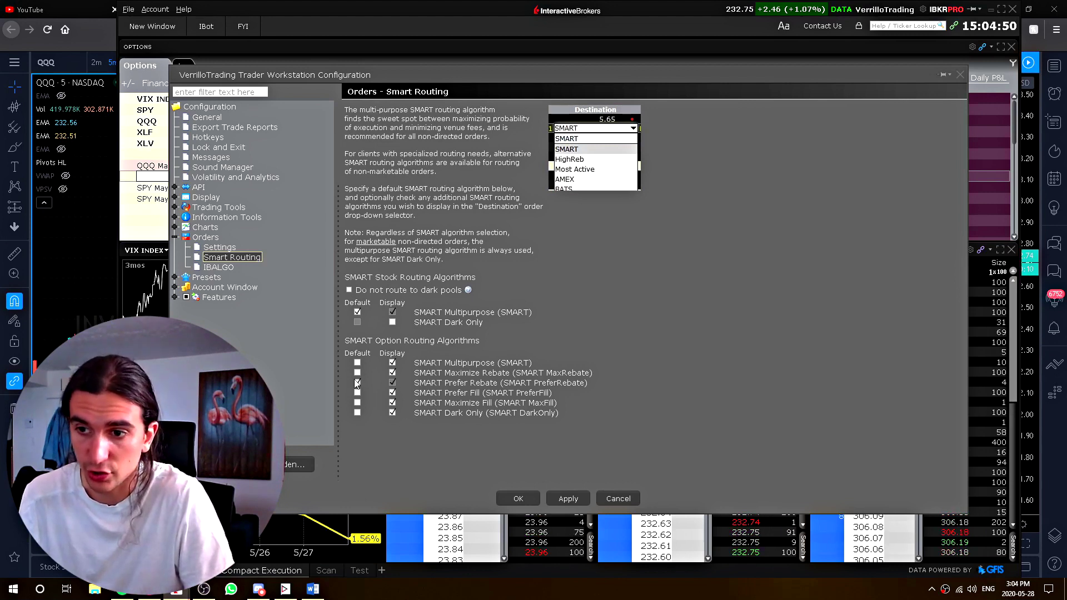
left_click(961, 74)
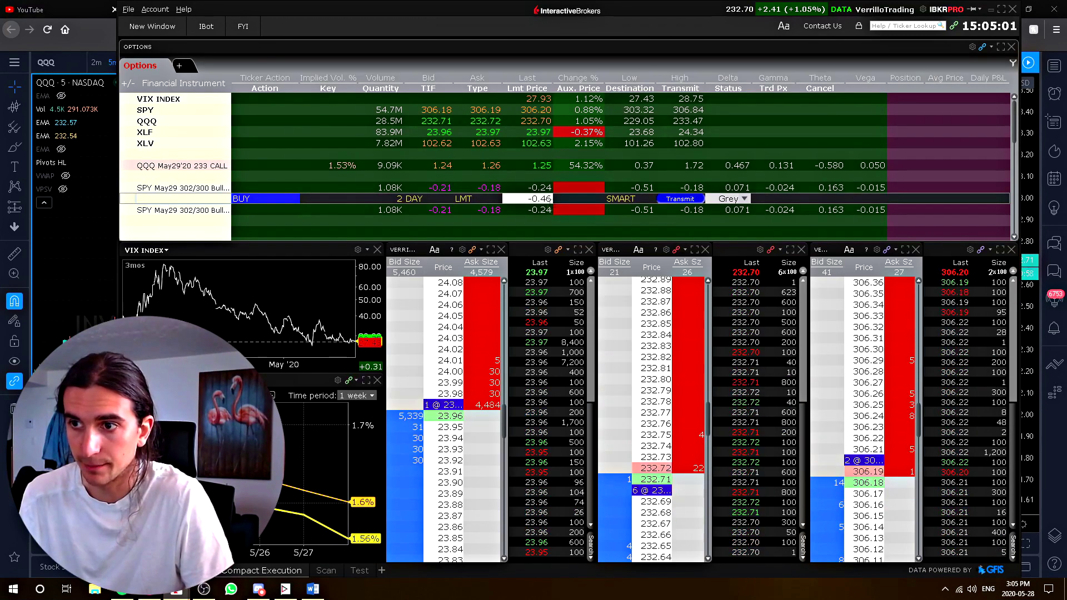
Step: Set the limit price of the SPY May29 302/300 bull put buy order to -0.61 and transmit it
left_click(548, 198)
type("-0.61")
left_click(675, 198)
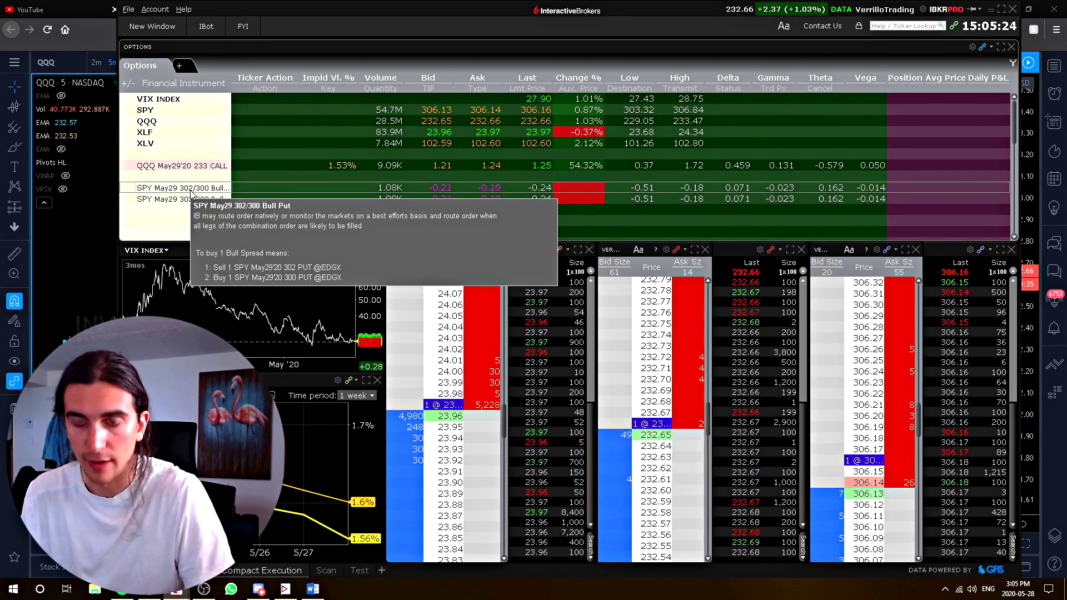
Step: Create a buy order for the first SPY May29 302/300 bull put spread with SMART as destination, and delete it
key("b")
left_click(617, 201)
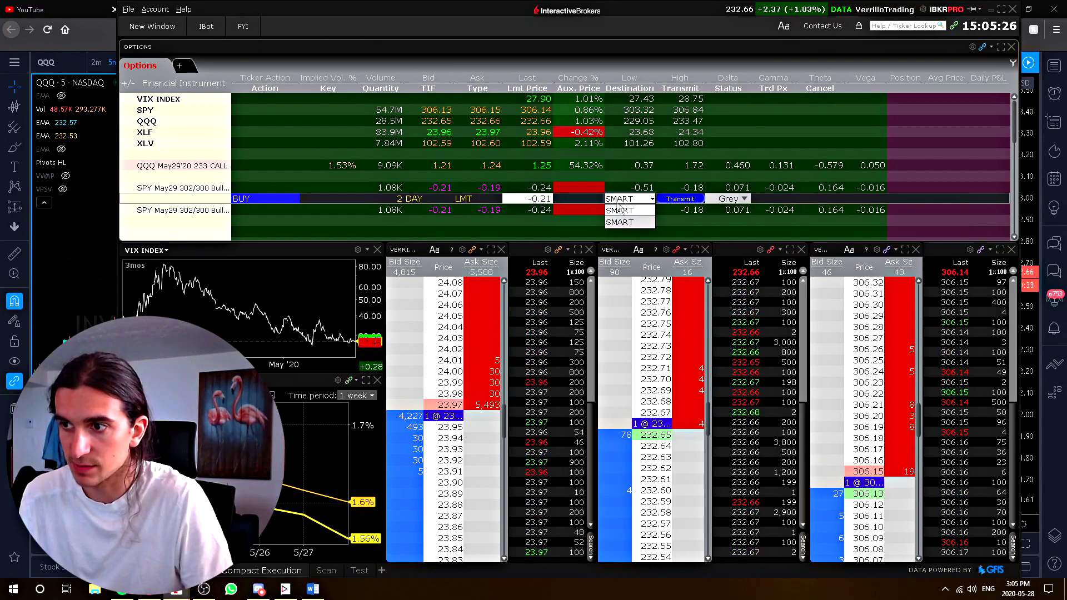
left_click(620, 210)
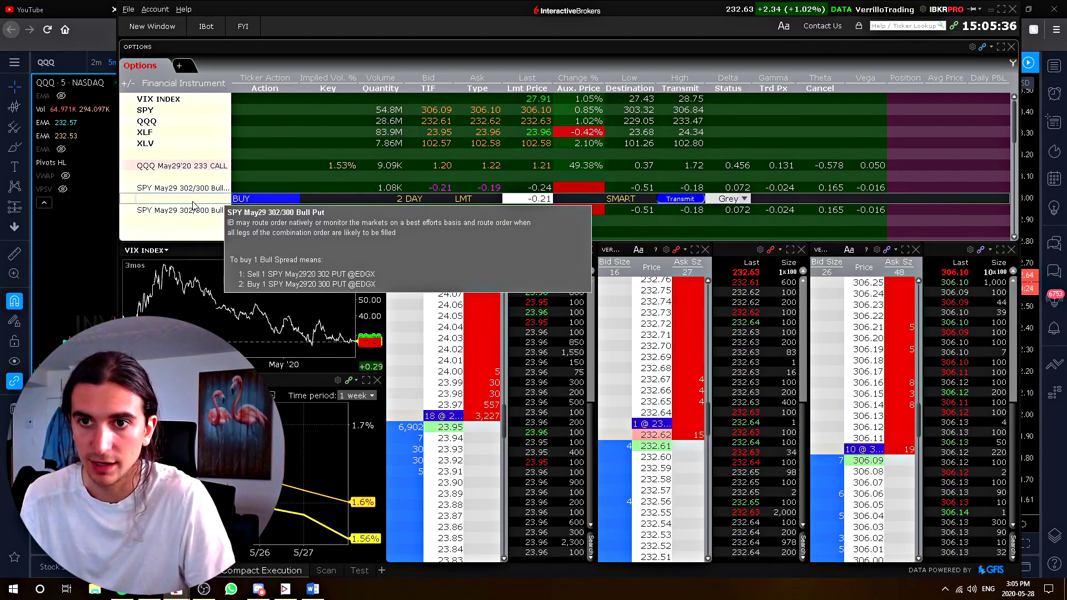
key("Delete")
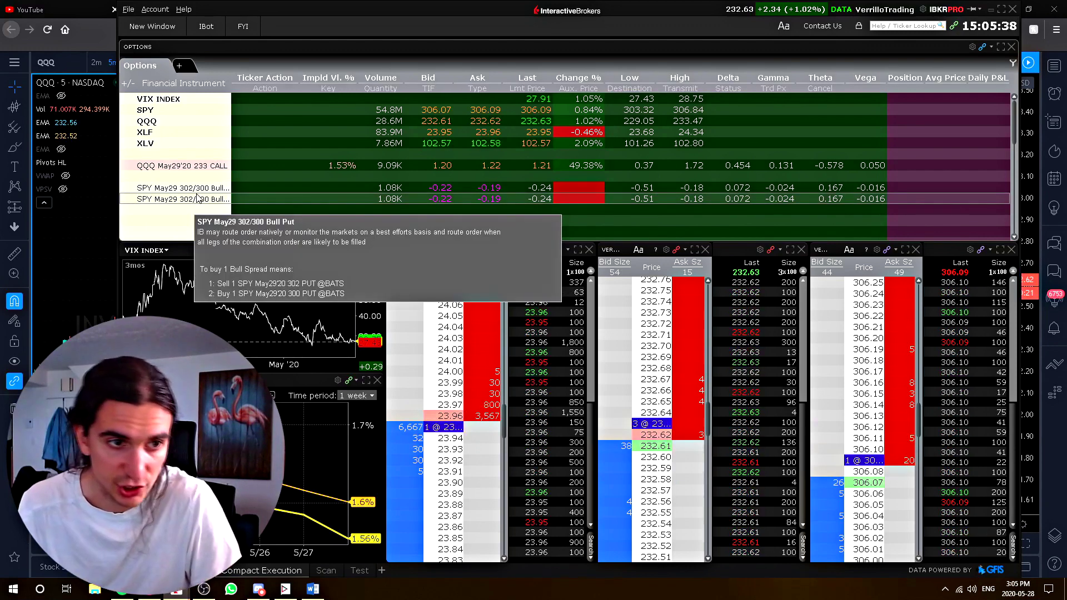
Step: Create a buy order for the QQQ May29'20 233 call, lower its limit price to 0.65 and transmit it
left_click(196, 166)
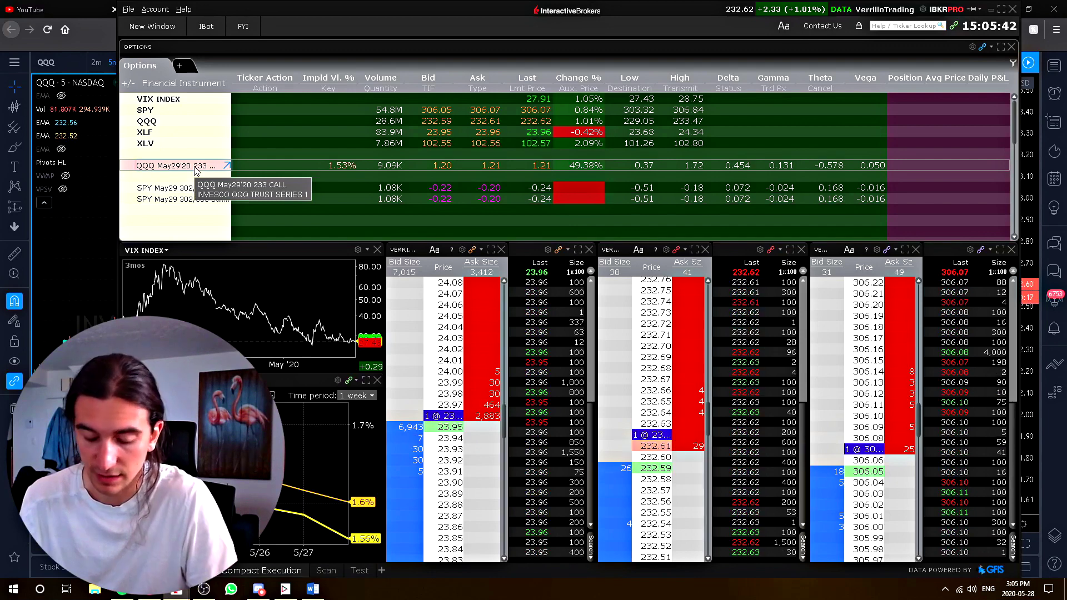
key("b")
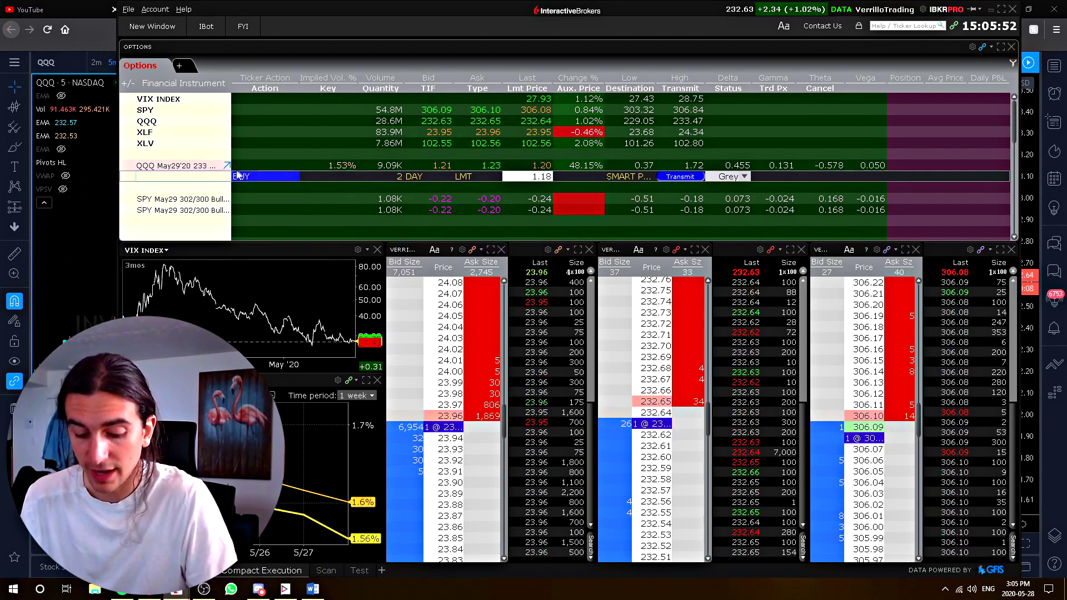
key("Down")
key("Down")
key("Down")
key("Down")
key("Down")
key("Down")
key("Down")
key("Down")
key("Down")
key("Down")
key("Down")
key("Down")
key("Down")
key("Down")
key("Down")
key("Down")
key("Down")
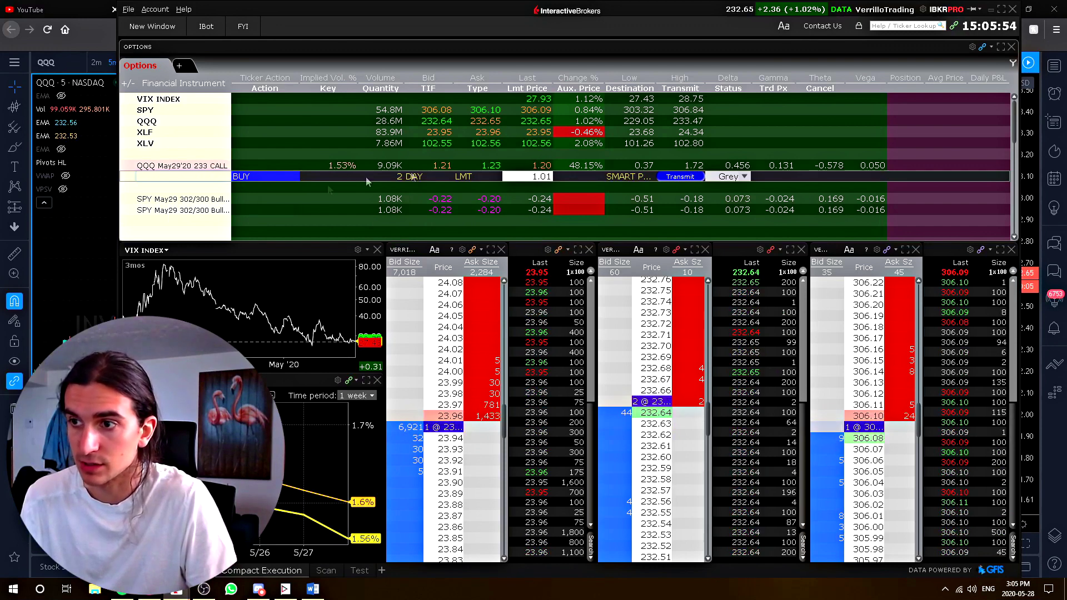
key("Down")
key("Down")
key("Down")
key("Down")
key("Down")
key("Down")
key("Down")
key("Down")
key("Down")
key("Down")
key("Down")
key("Down")
key("Down")
key("Down")
key("Down")
key("Down")
key("Down")
key("Down")
key("Down")
key("Down")
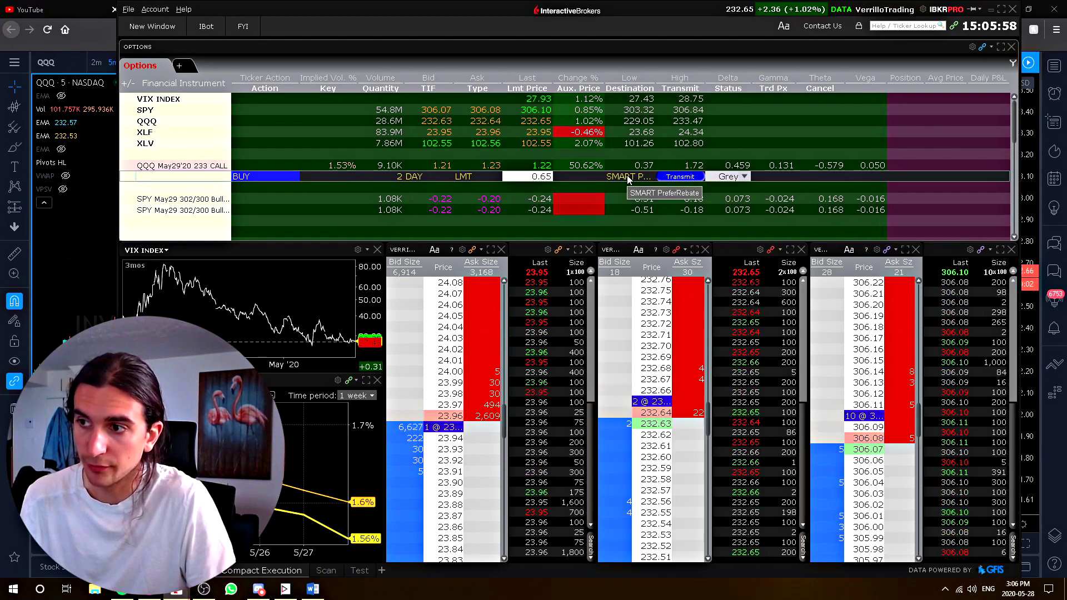
key("t")
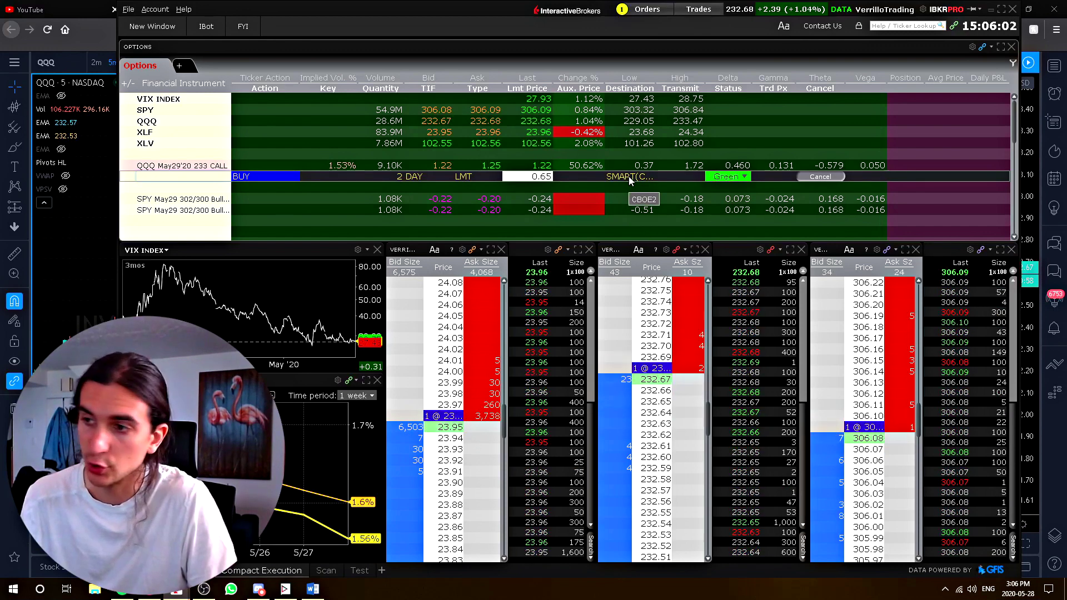
Step: Check the destinations offered for the working QQQ call order, and cancel the order
left_click(629, 177)
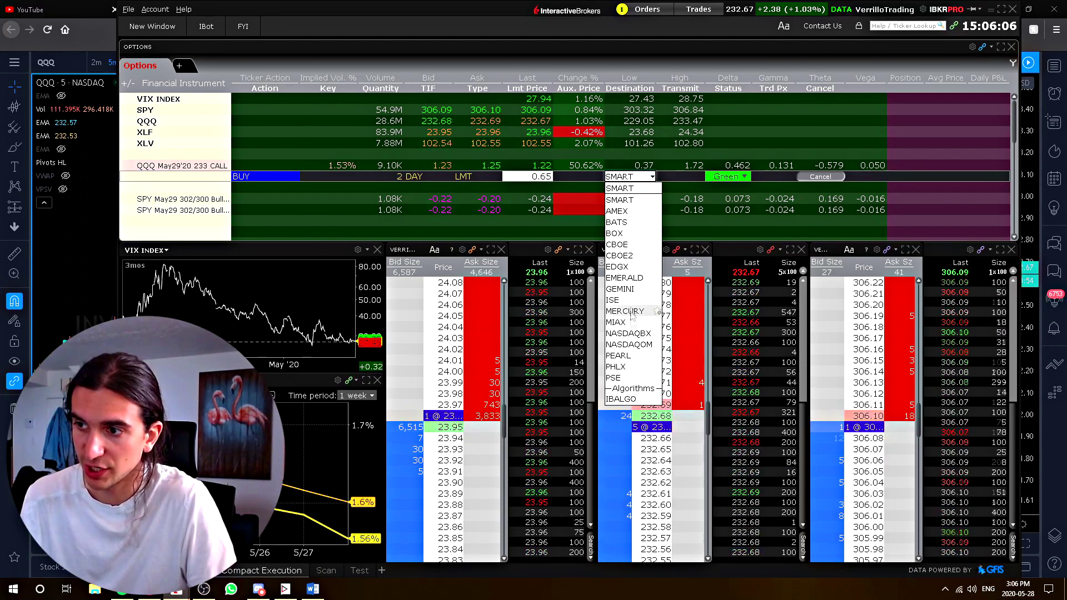
left_click(593, 176)
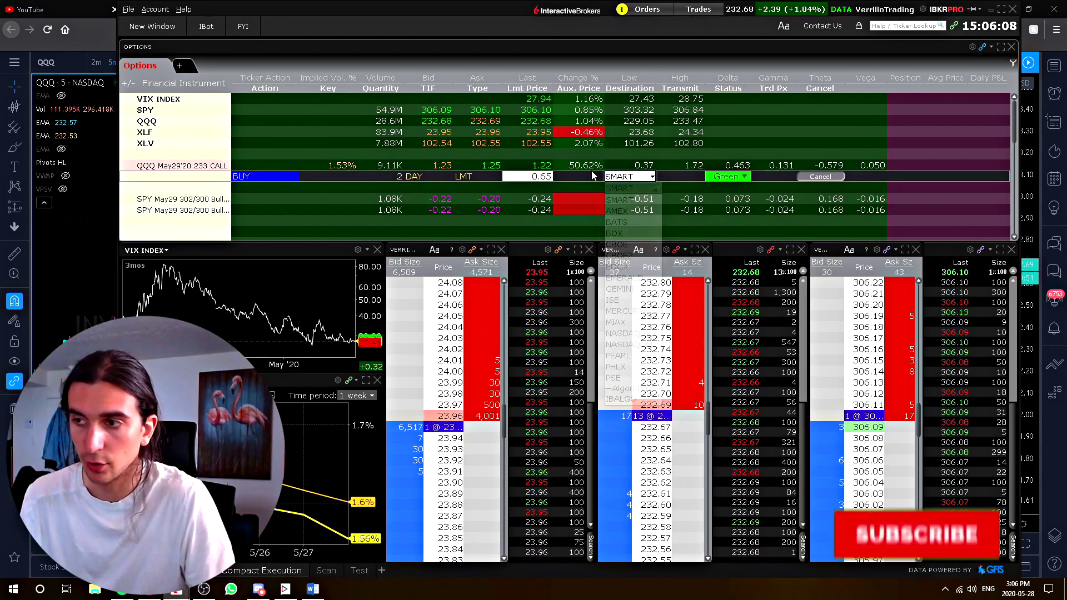
key("Delete")
Step: Create another buy order for the QQQ May29'20 233 call with its limit price lowered to 0.71
left_click(184, 168)
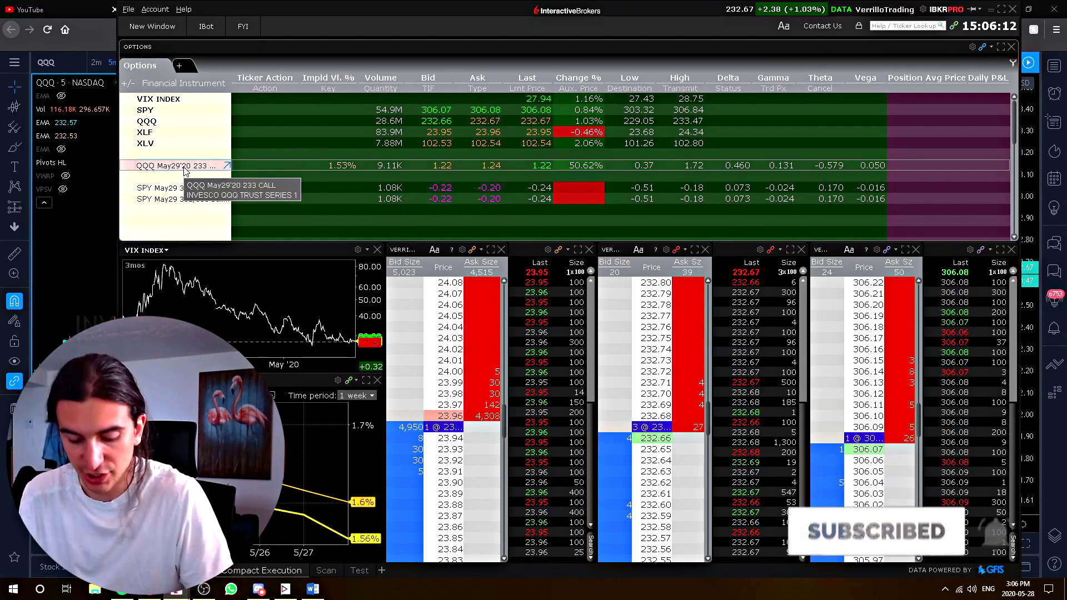
key("b")
key("Down")
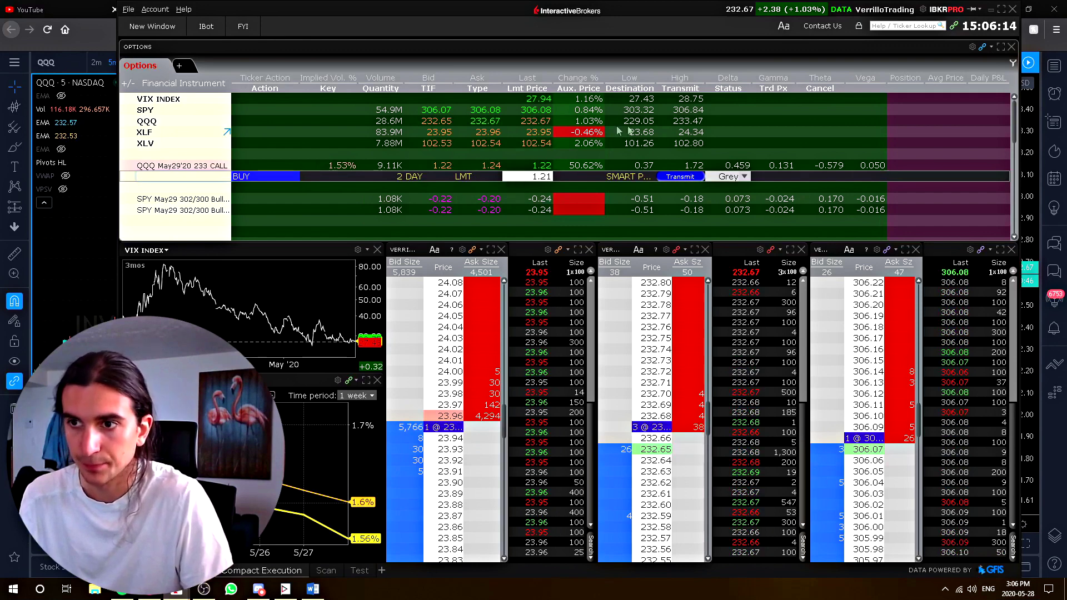
key("Down")
key("Down")
key("Down")
key("Down")
key("Down")
key("Down")
key("Down")
key("Down")
key("Down")
key("Down")
key("Down")
key("Down")
key("Down")
key("Down")
key("Down")
key("Down")
key("Down")
key("Down")
key("Down")
key("Down")
key("Down")
key("Down")
key("Down")
key("Down")
key("Down")
key("Down")
key("Down")
key("Down")
key("Down")
key("Down")
key("Down")
key("Down")
key("Down")
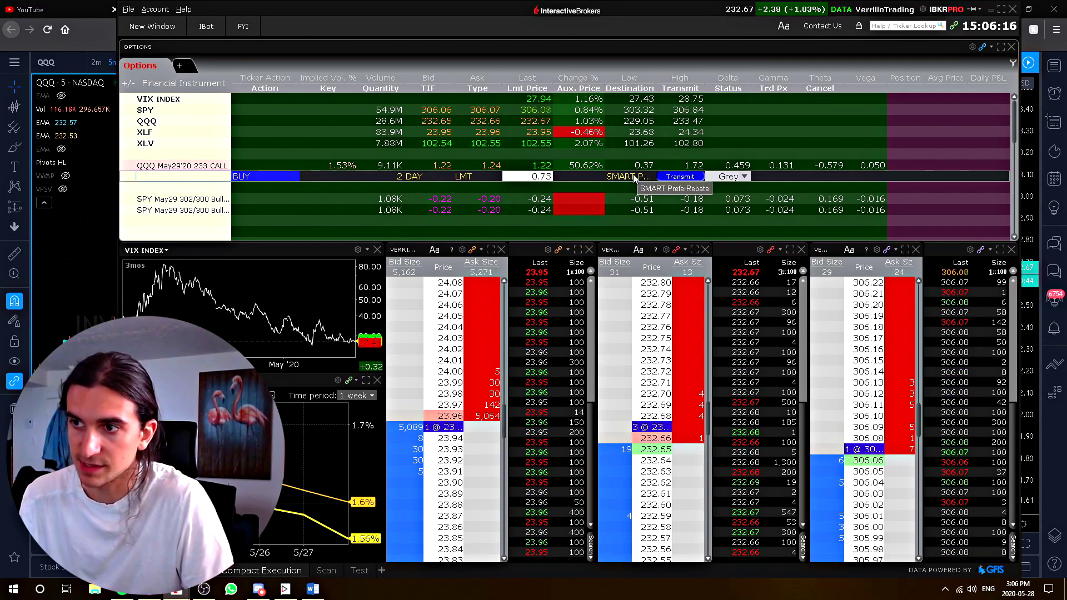
Step: Transmit the QQQ call buy order with SMART MaxRebate as its destination, and cancel it
left_click(638, 176)
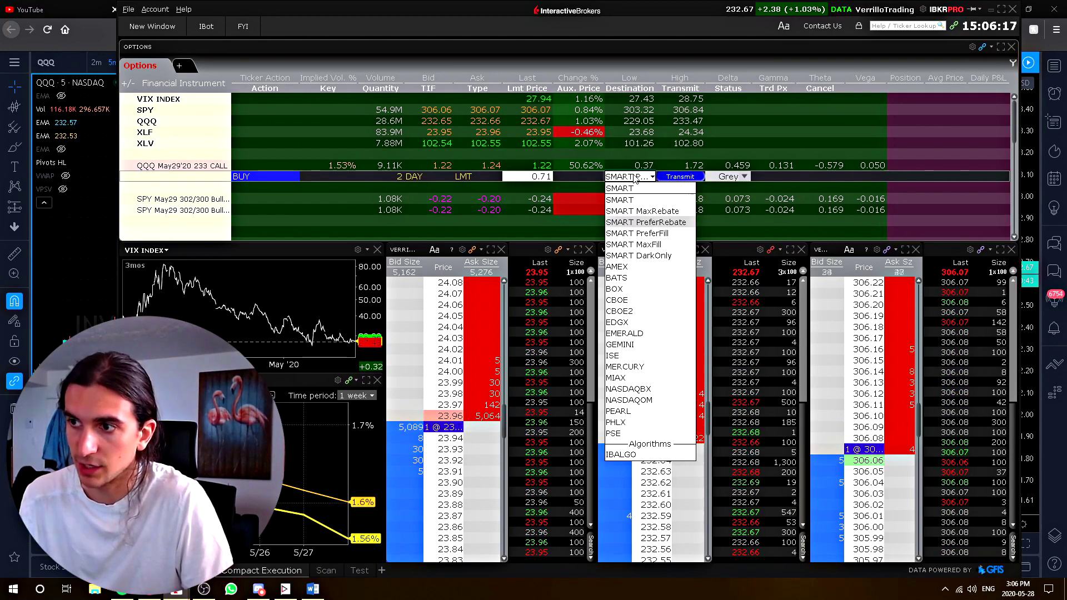
left_click(643, 213)
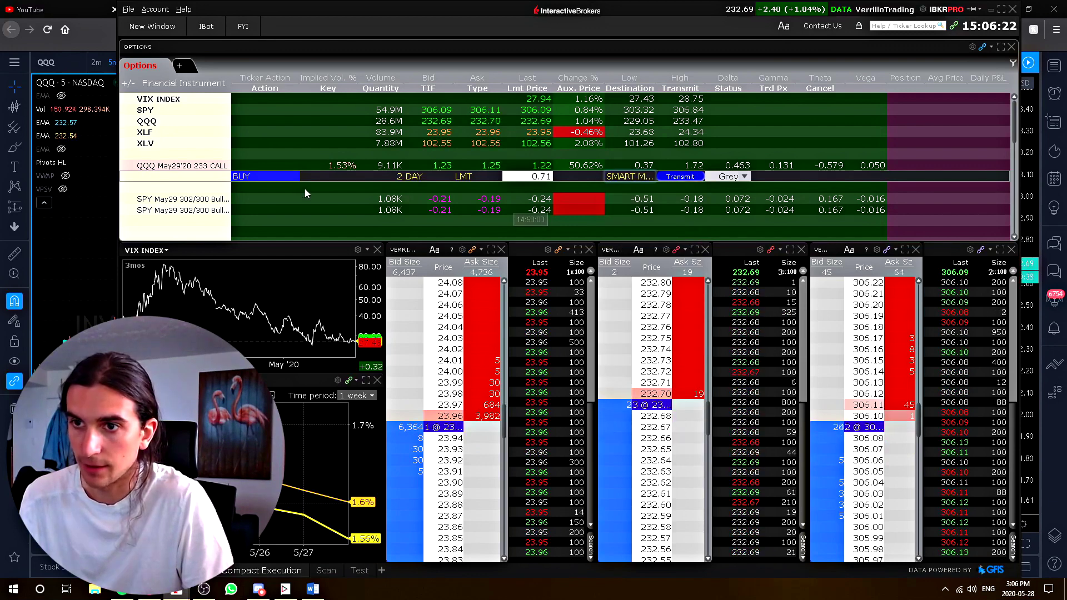
left_click(663, 177)
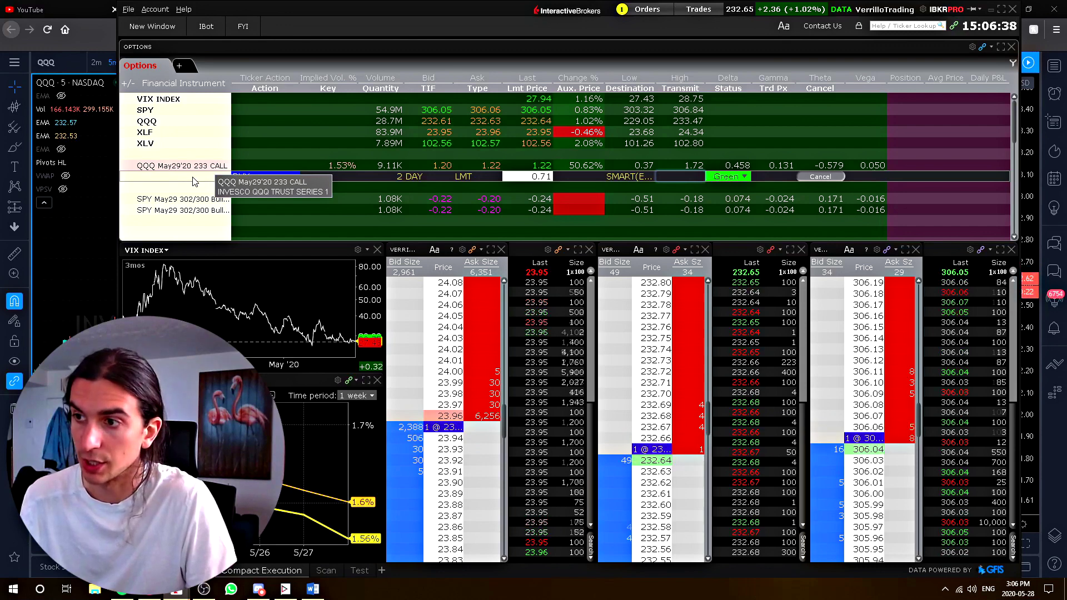
key("Delete")
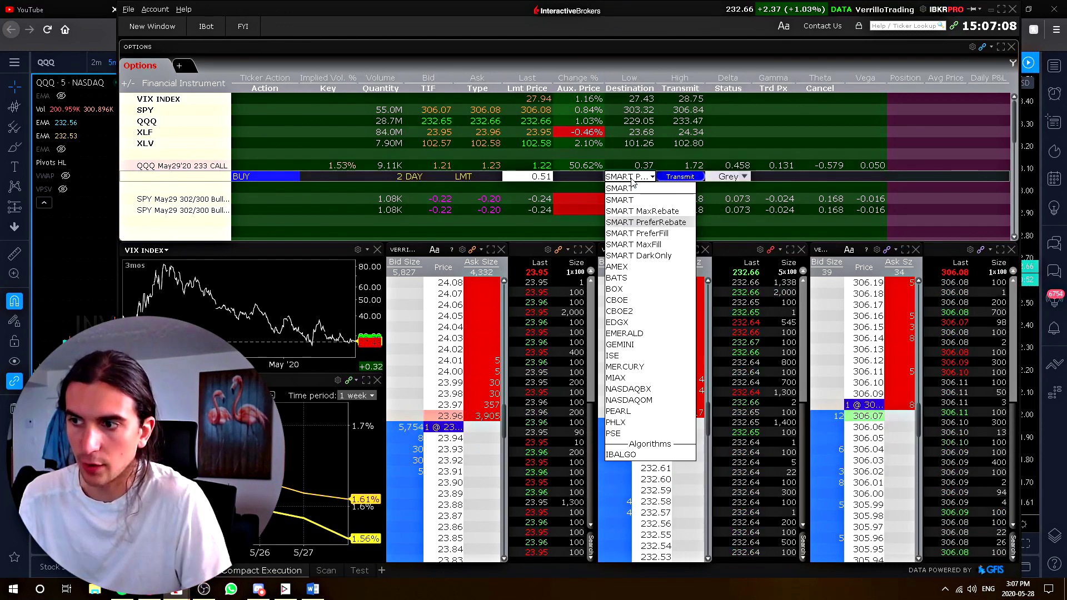
Step: Transmit the QQQ call buy order at 0.51 with SMART MaxFill as its destination, and cancel it
left_click(632, 244)
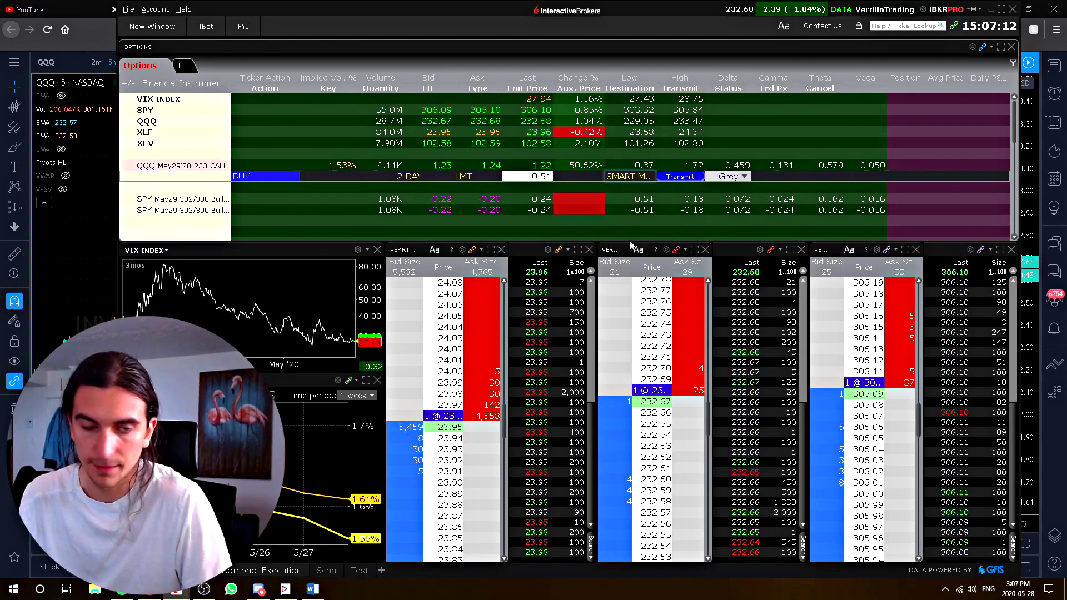
left_click(674, 176)
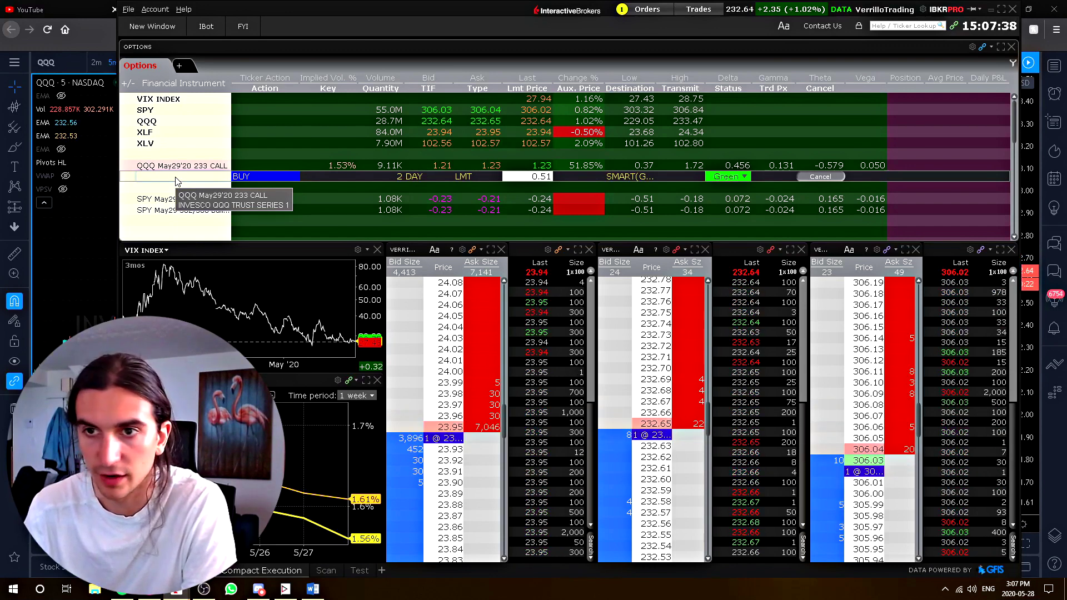
key("Delete")
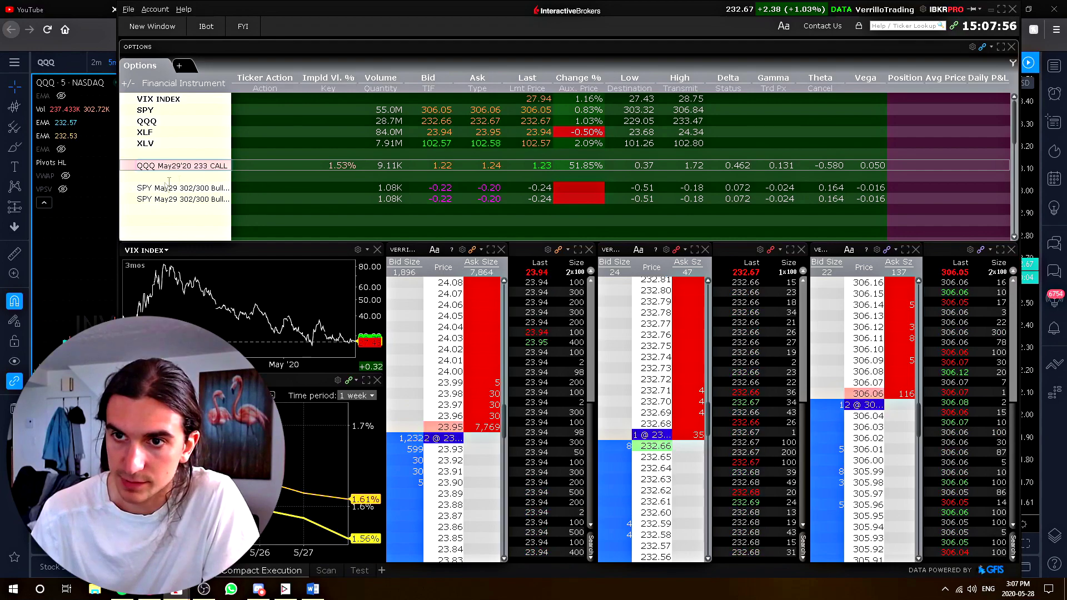
Step: Bring up the SPY option chain and set its exchange to BATS
left_click(190, 200)
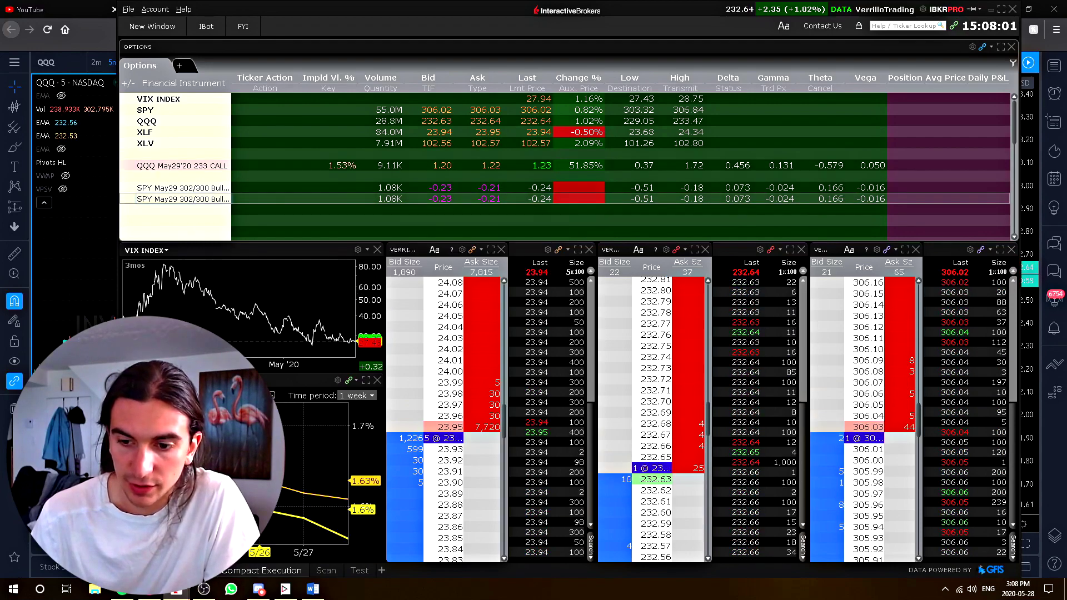
mouse_move(176, 589)
left_click(336, 536)
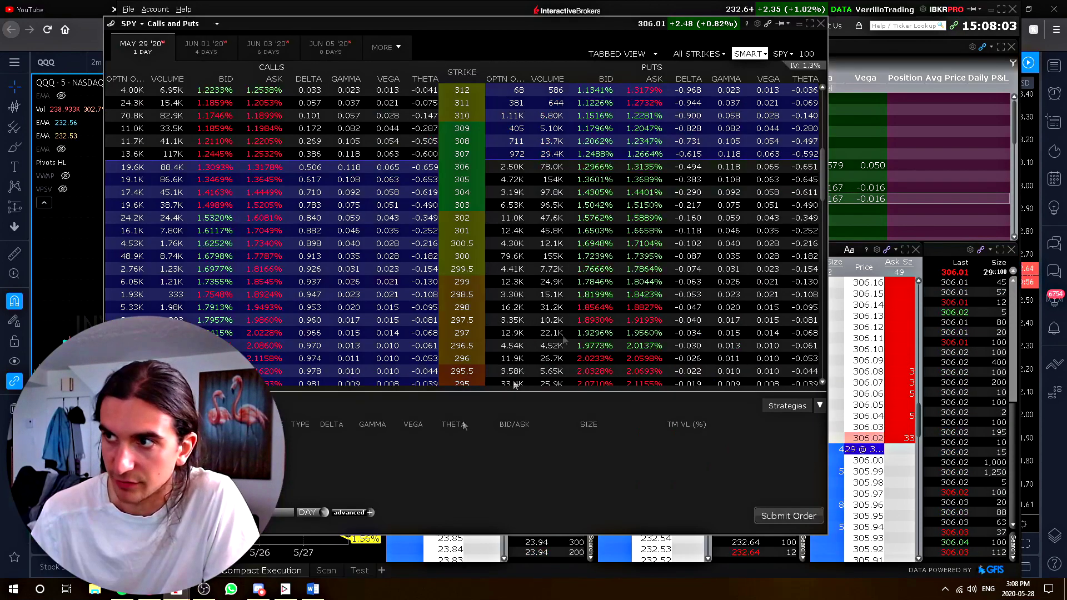
left_click(766, 54)
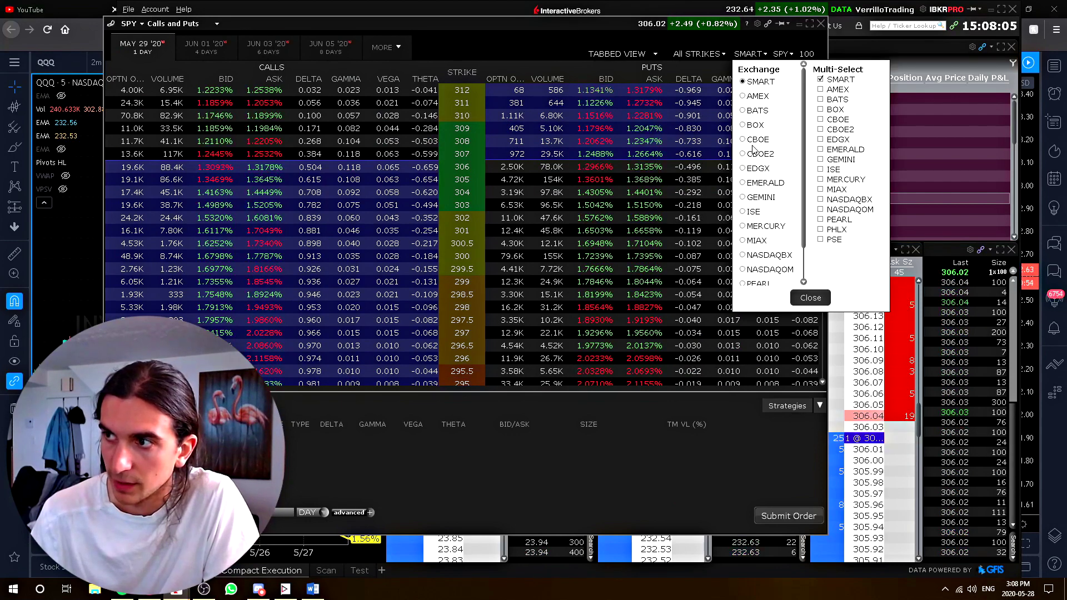
left_click(745, 112)
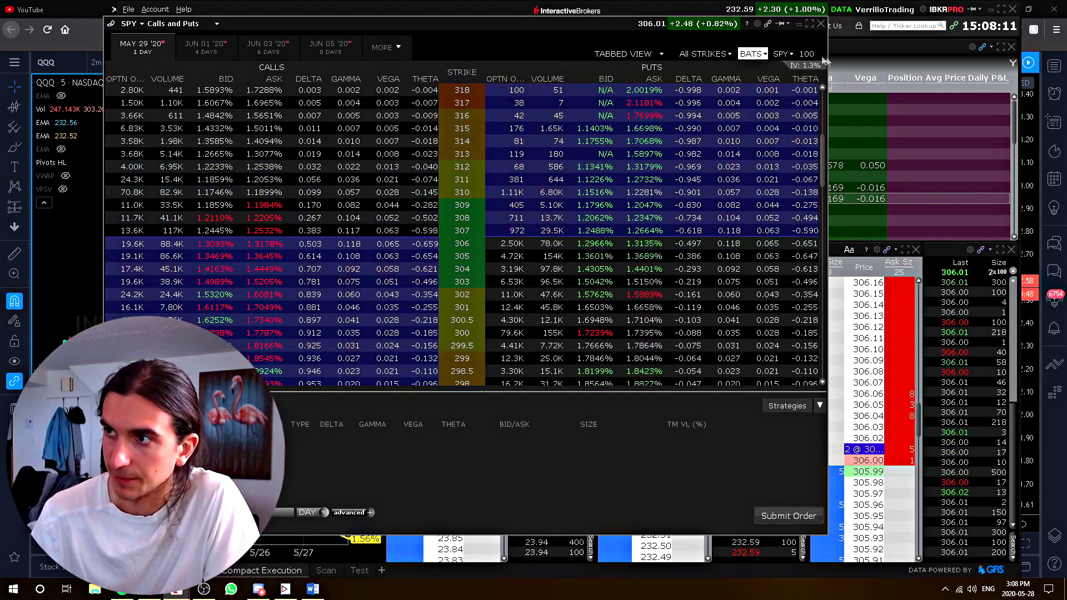
Step: Set the SPY option chain's exchange back to SMART and minimize the chain window
left_click(753, 53)
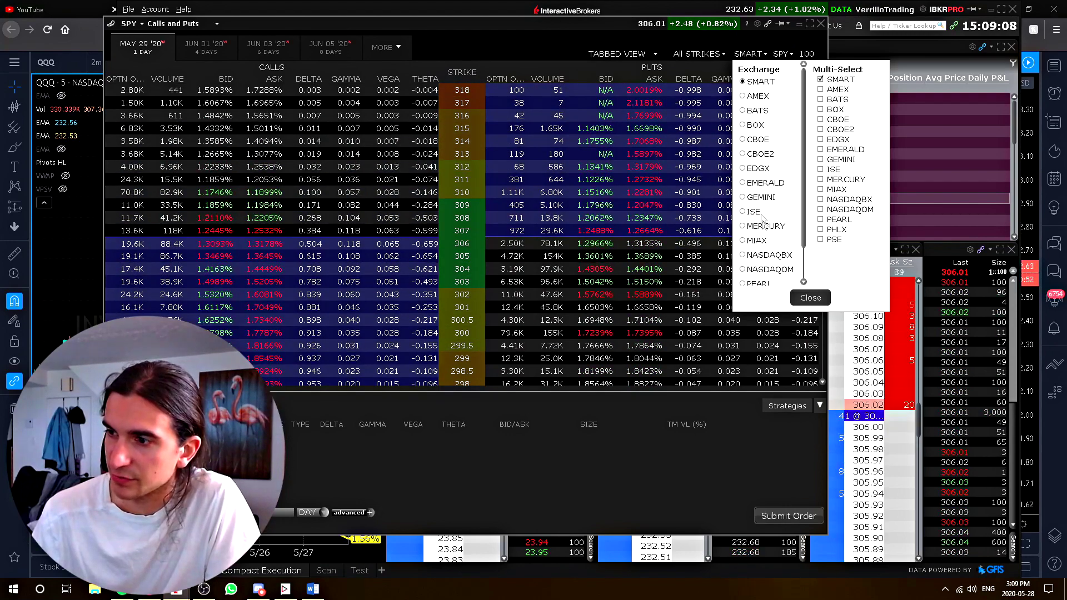
left_click(810, 298)
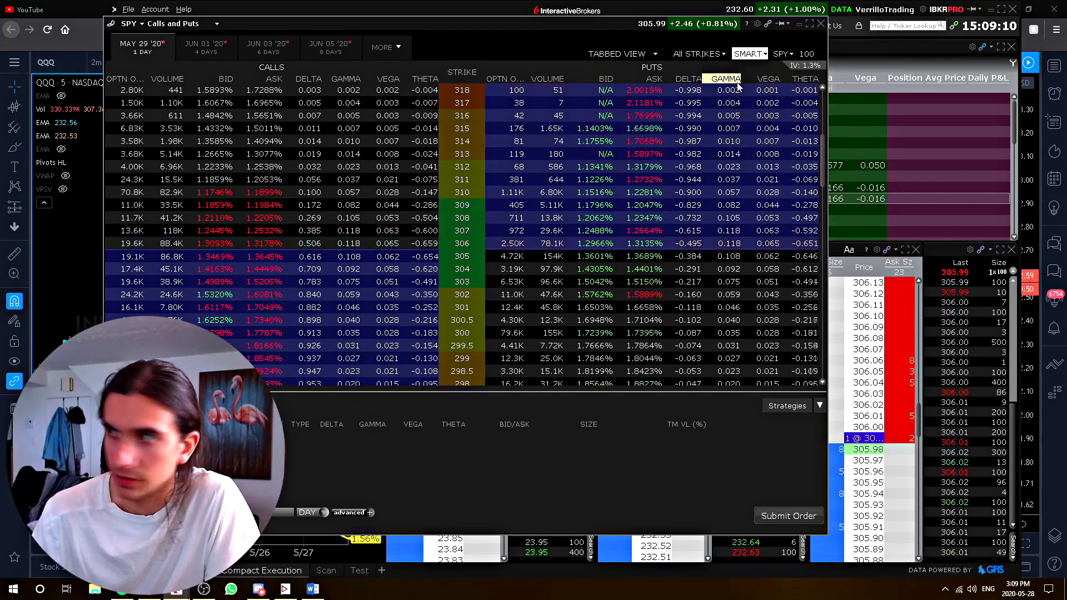
left_click(798, 24)
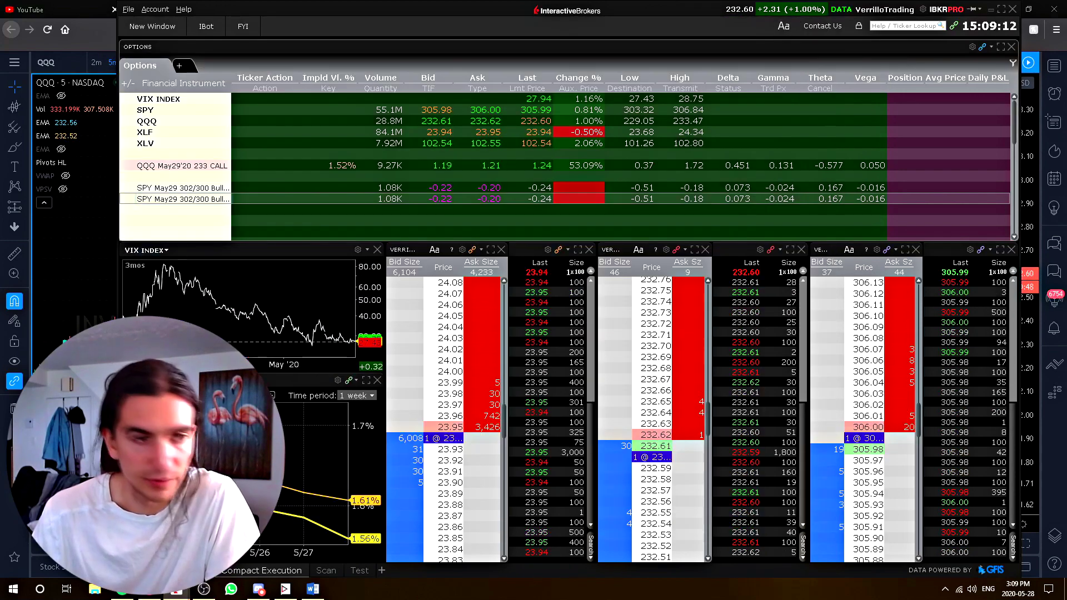